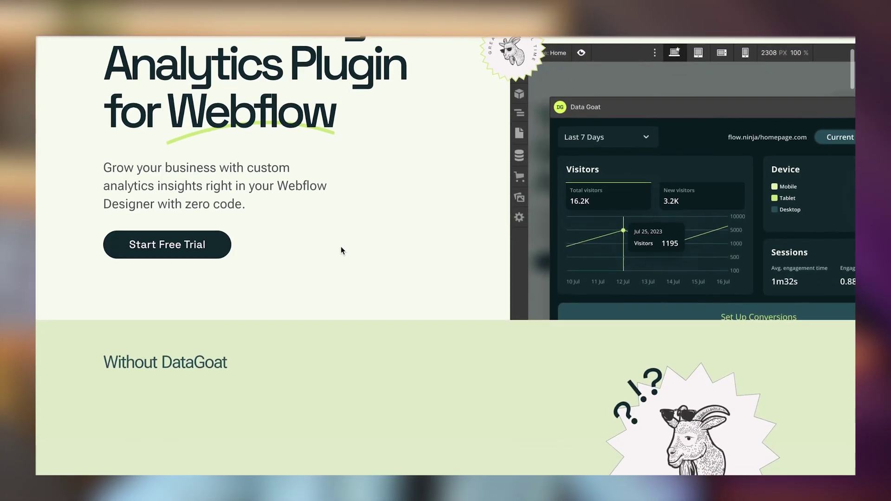
scroll(341, 247, up, 3)
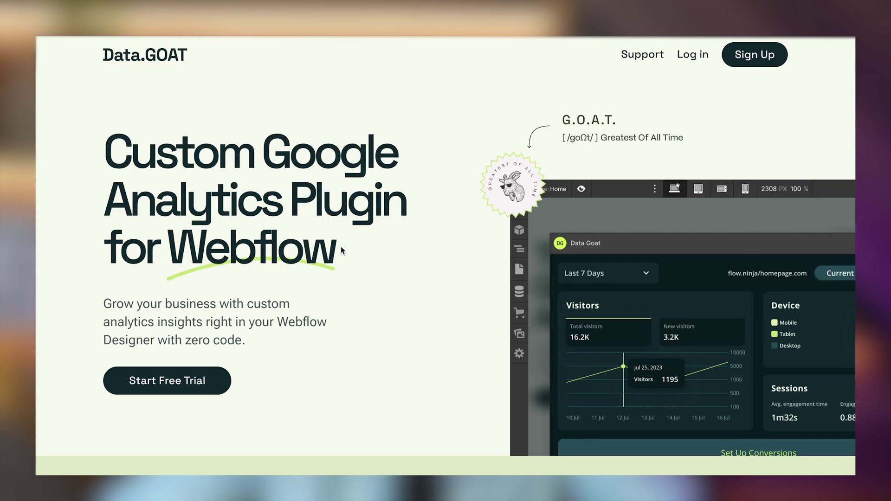
scroll(341, 248, down, 10)
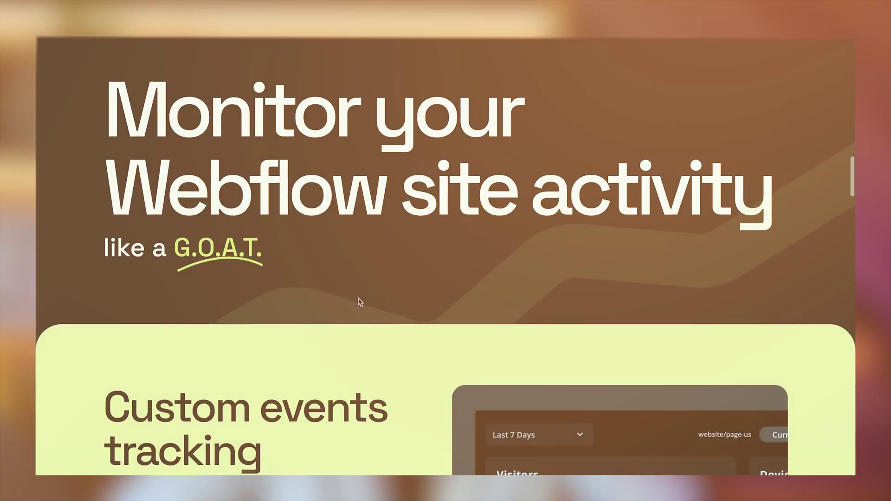
Step: Scroll down the Webflow page to reach this week's visitor, device and session results
scroll(359, 298, down, 3)
scroll(359, 298, down, 3)
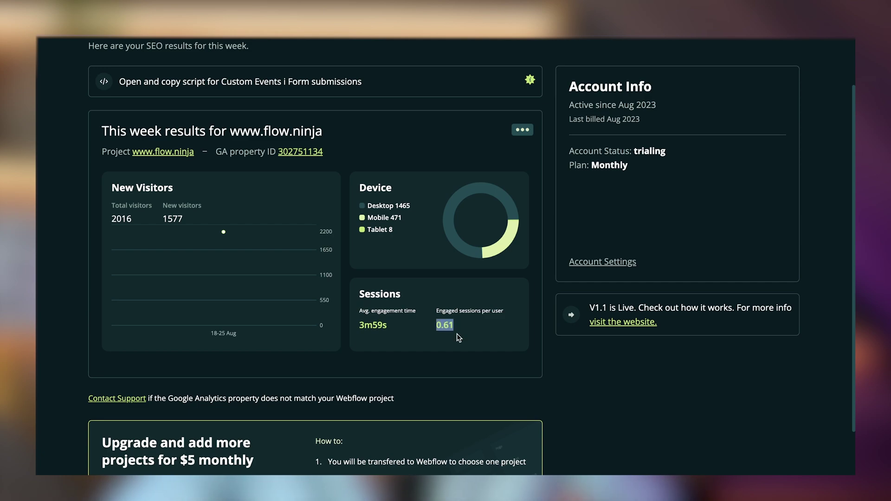
Step: Scroll down the results dashboard past the channel, time-spent and session cards
scroll(360, 291, down, 3)
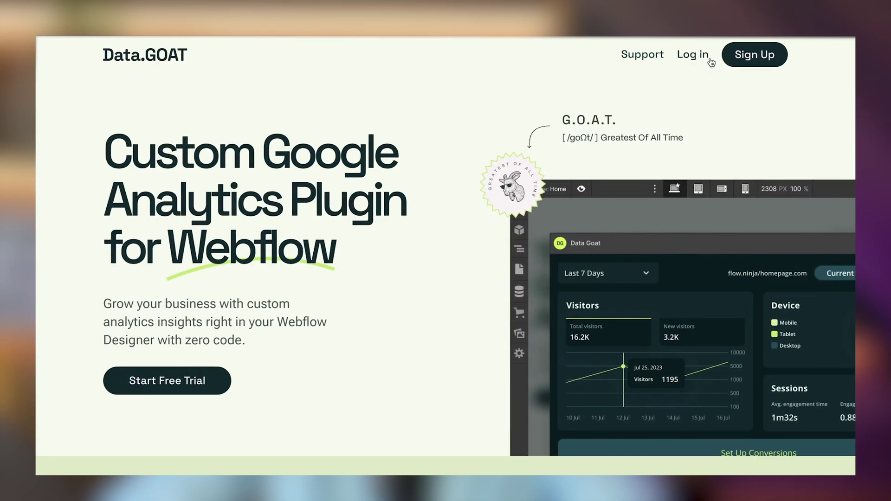
Step: From Log in, switch to Sign Up, enter name, e-mail and password, accept the terms, and submit
click(737, 61)
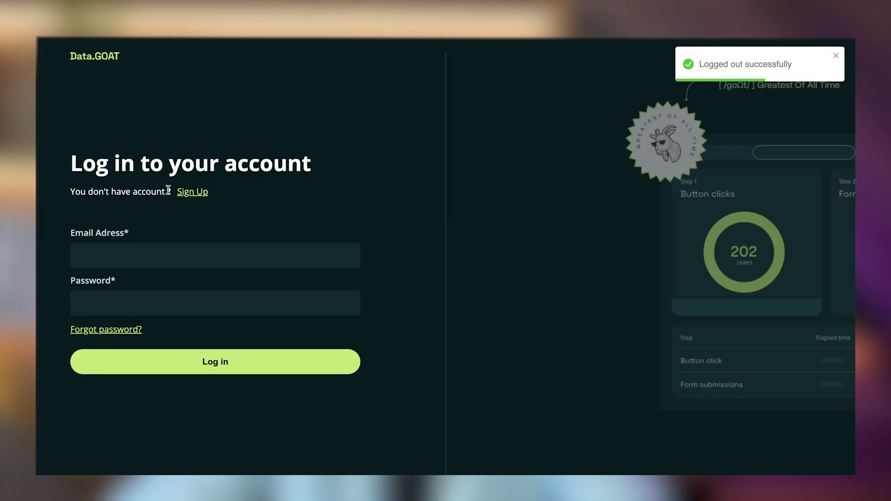
click(185, 197)
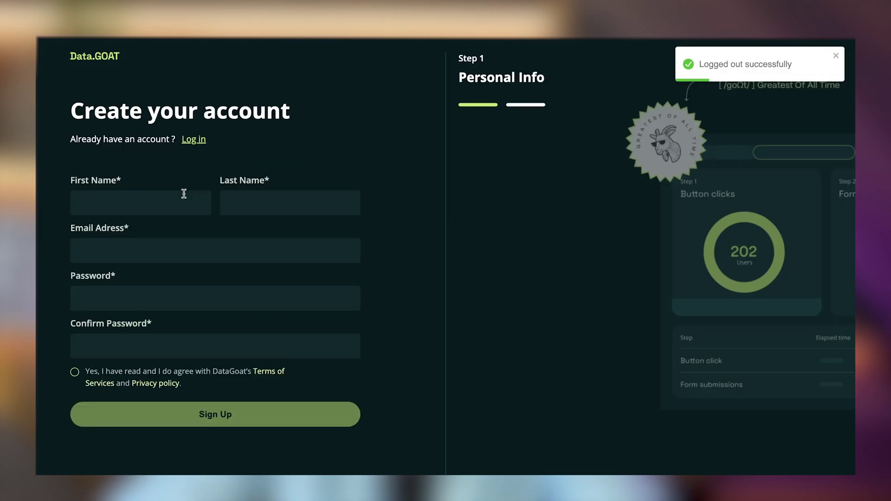
click(139, 203)
text(Data)
click(227, 201)
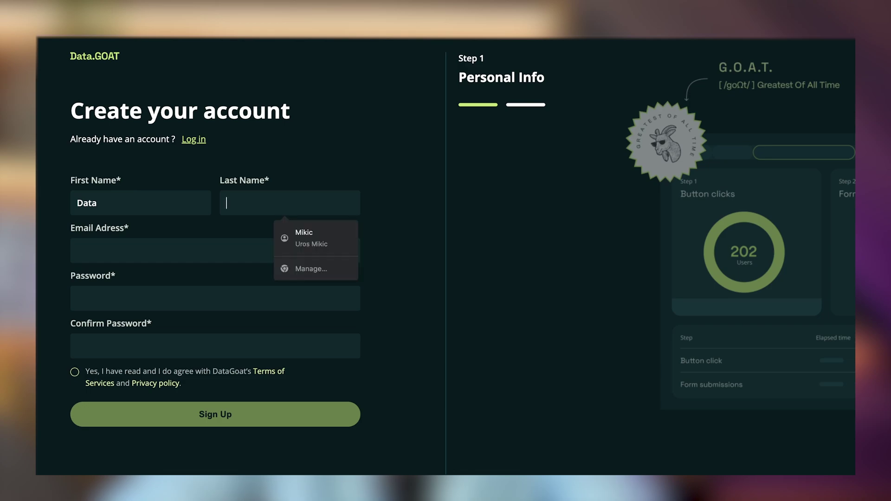
text(Goat)
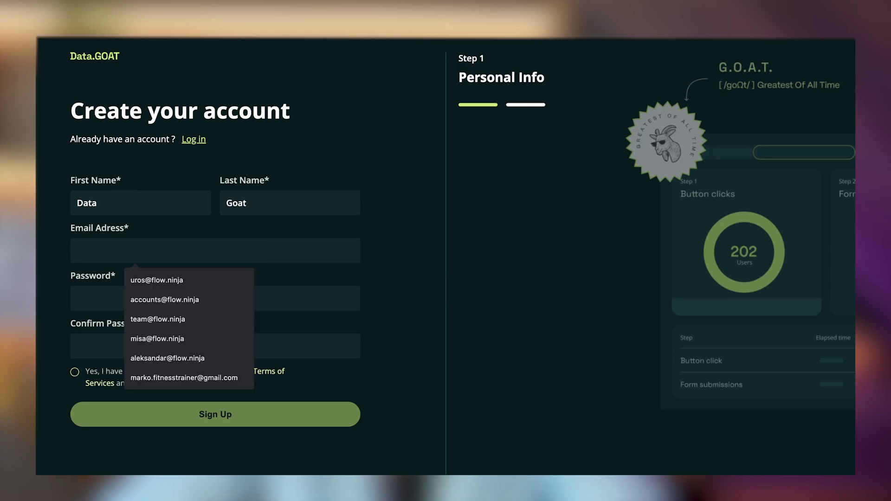
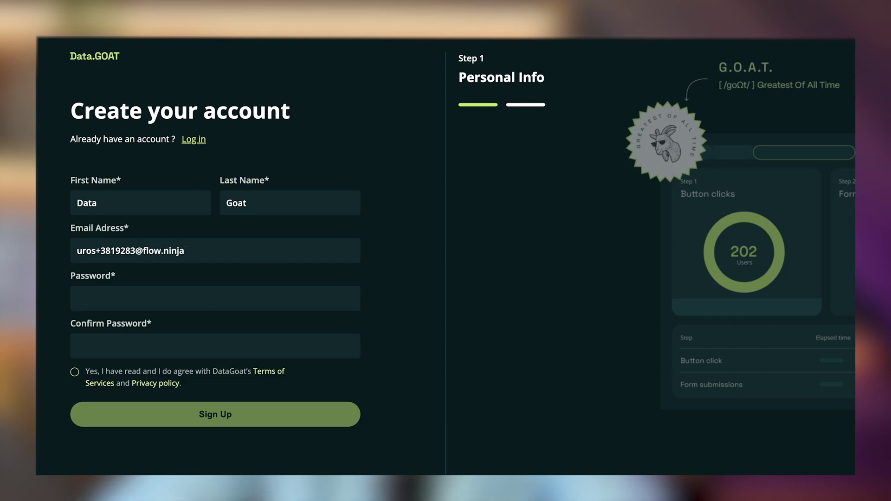
text(********)
click(74, 372)
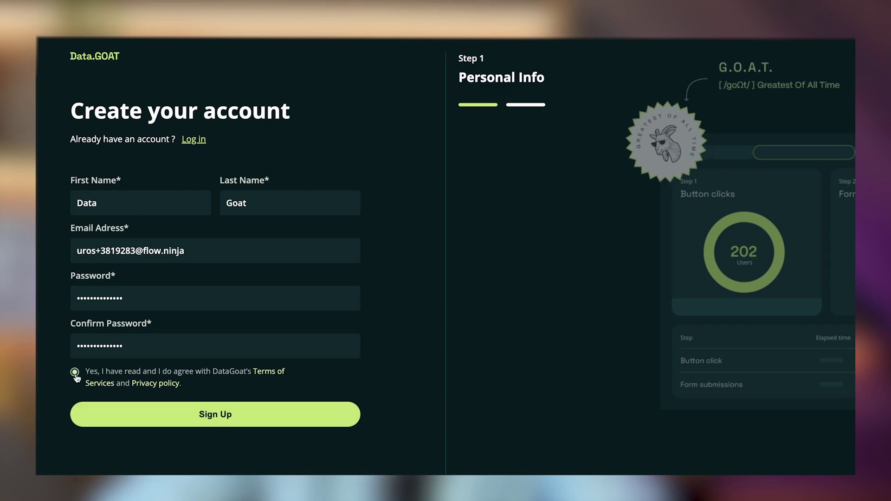
click(133, 414)
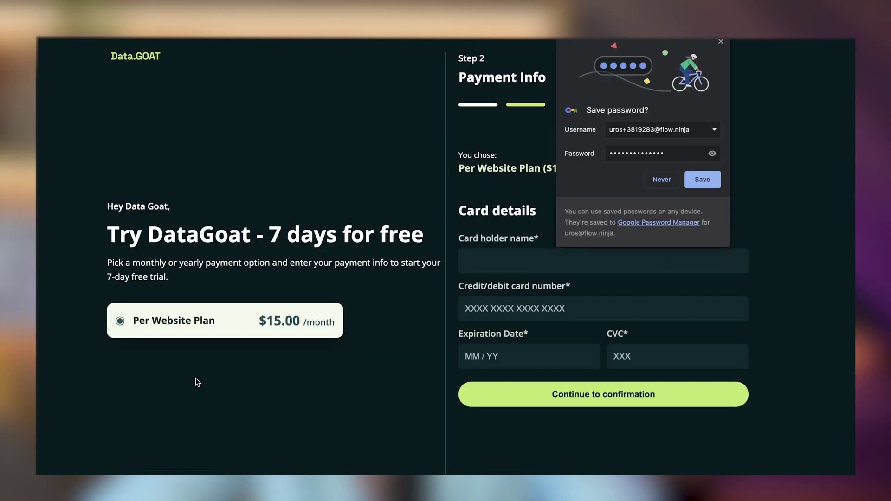
Step: Dismiss the save-password prompt, enter the card holder and card details, and start the trial
click(723, 43)
click(479, 262)
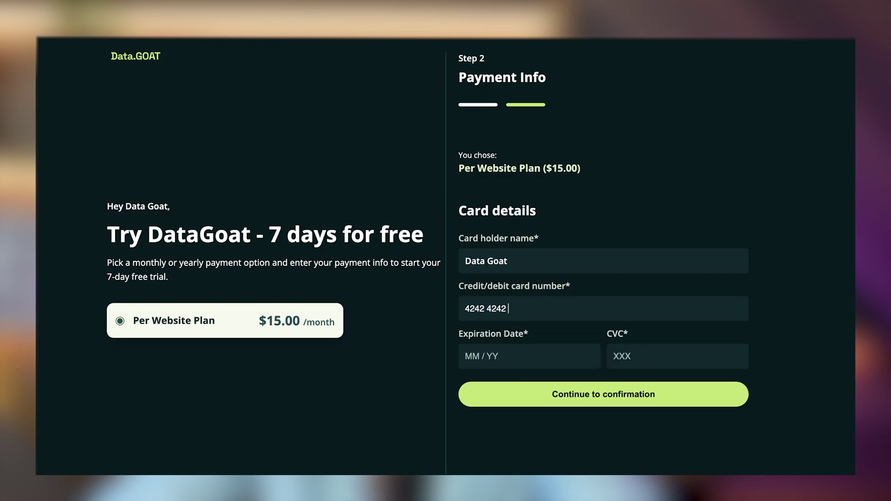
key(Return)
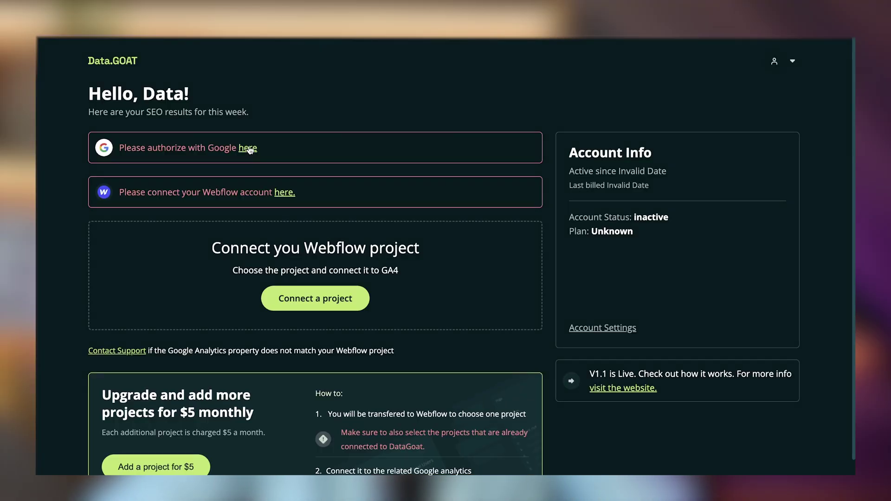
Step: Authorize DataGoat with Google, going past the unverified-app warning to grant access
click(249, 149)
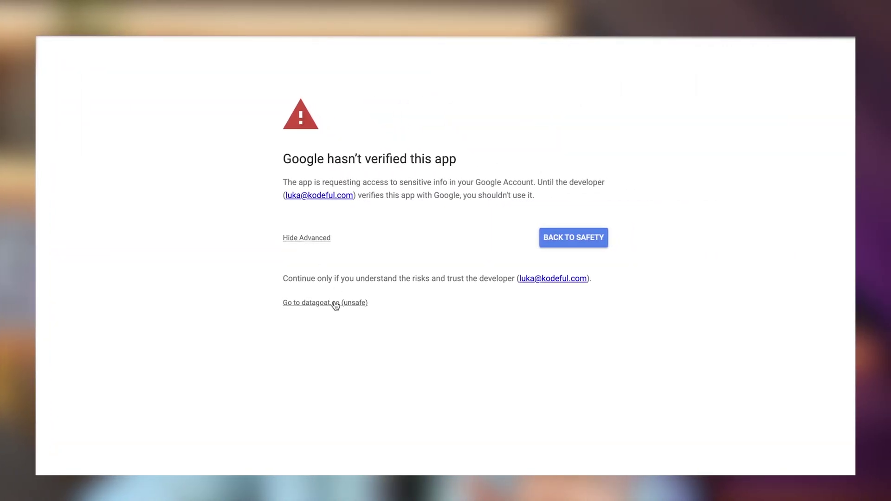
click(335, 303)
click(492, 397)
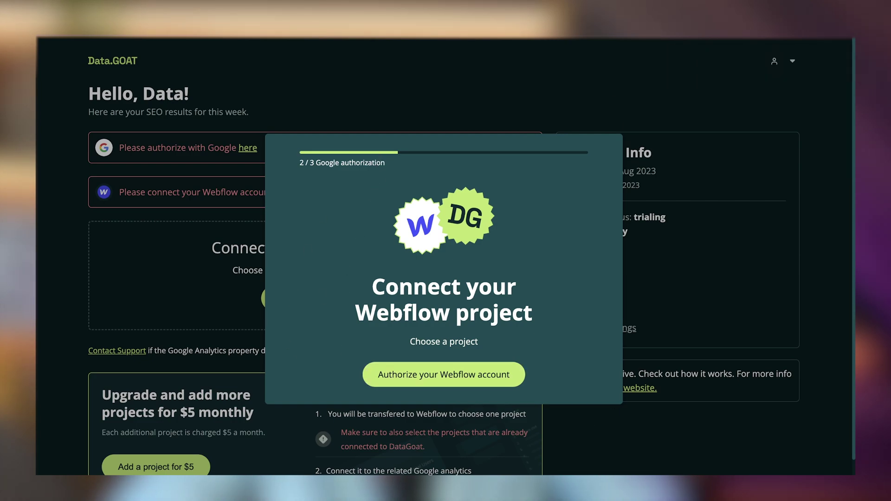
Step: Authorize the Webflow account and site, then link the Flow Ninja project to GA4
click(452, 374)
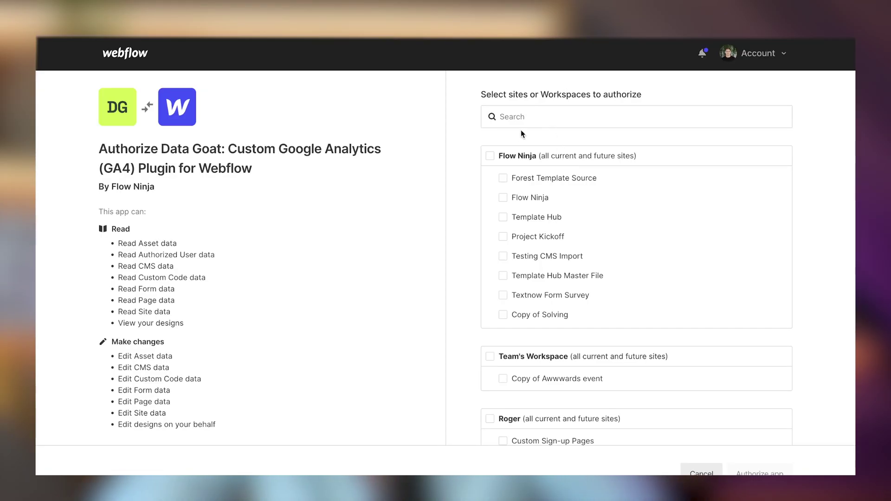
click(517, 116)
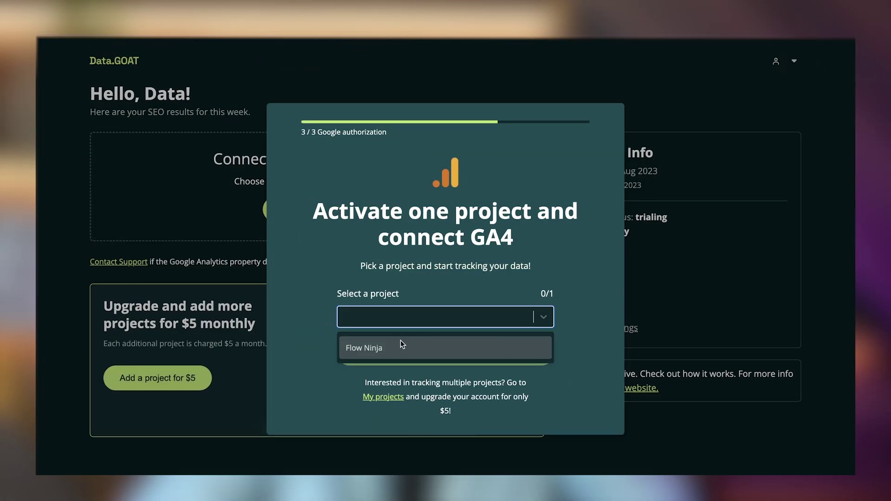
click(396, 347)
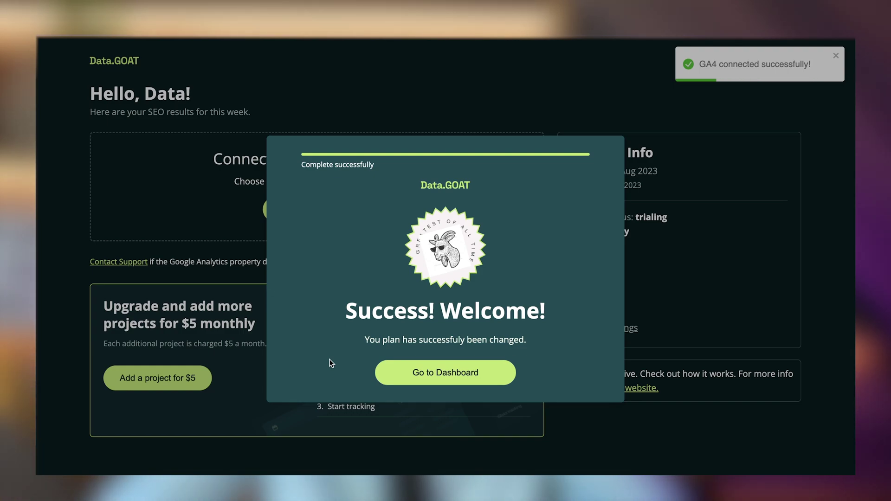
Step: Generate the custom events script for Flow Ninja doo, Flow Ninja Main Site property, Main Website stream
click(410, 378)
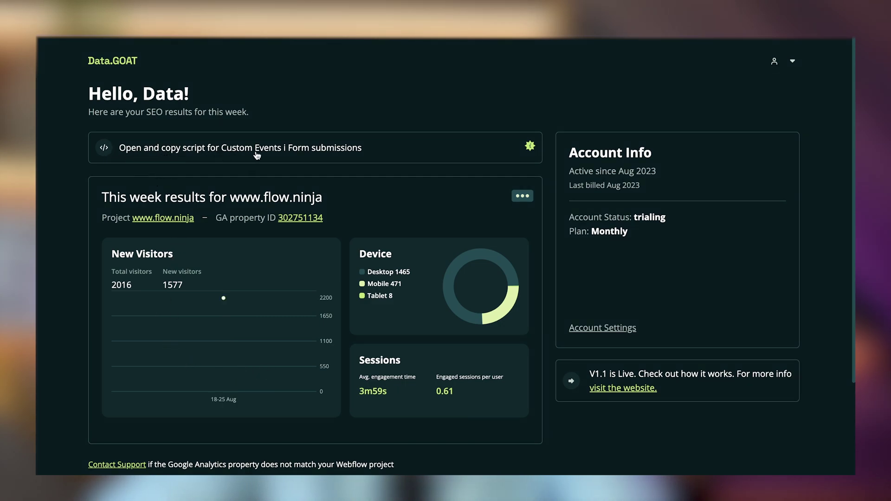
click(306, 149)
click(353, 300)
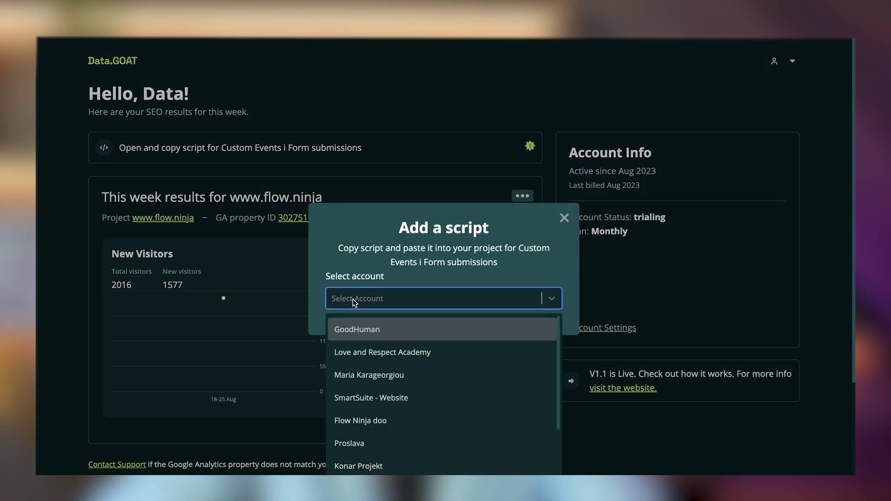
scroll(368, 413, down, 3)
scroll(368, 413, up, 1)
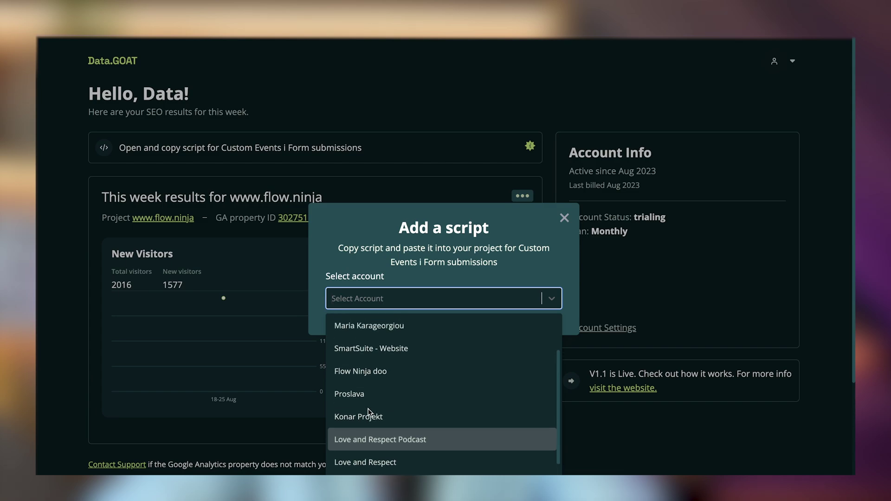
click(373, 373)
click(380, 323)
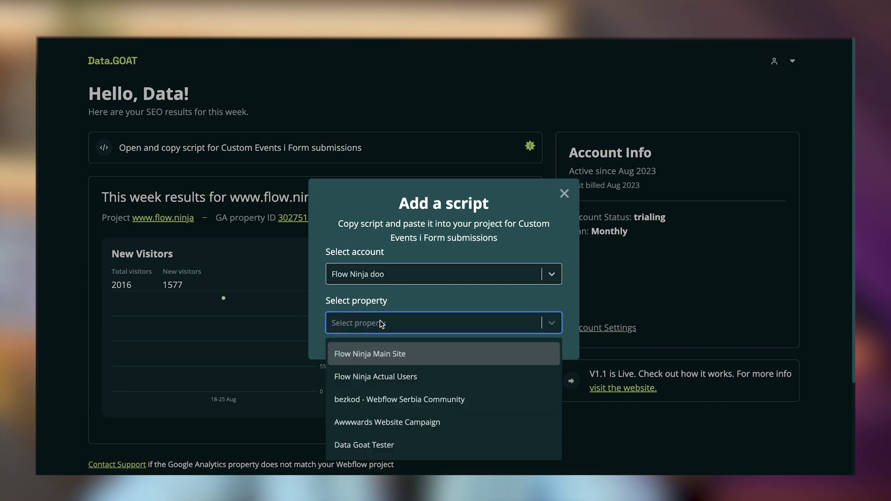
click(366, 358)
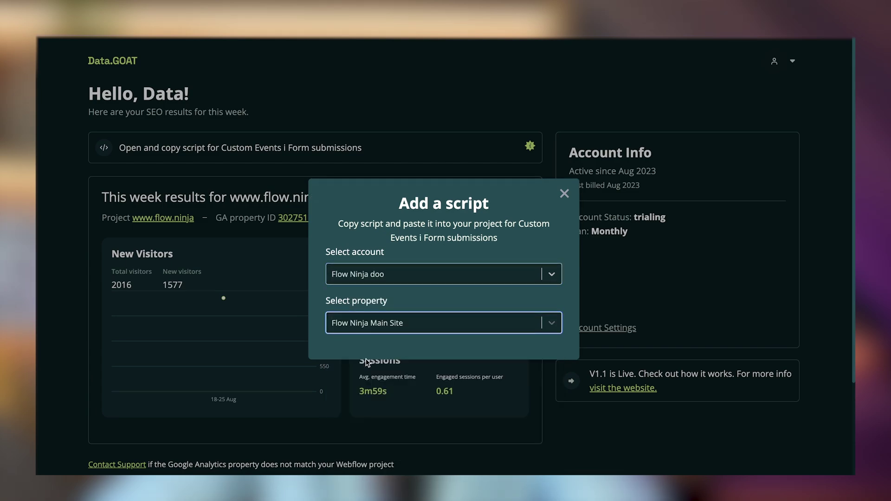
click(367, 380)
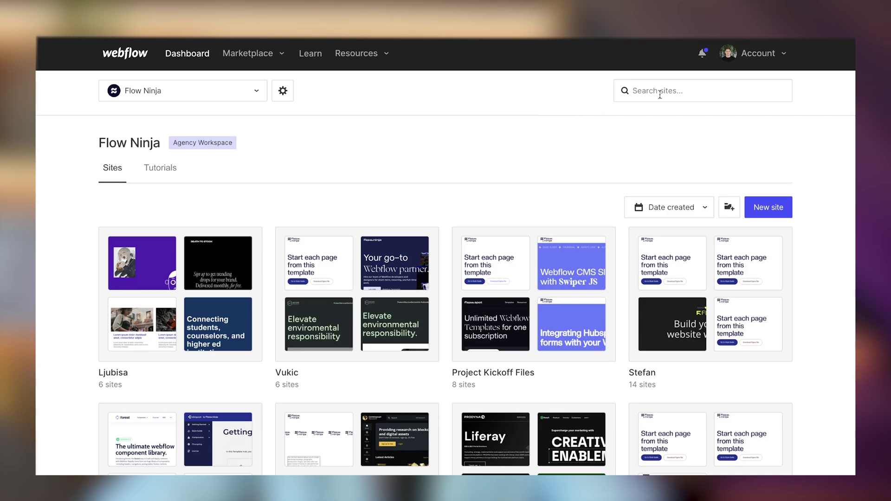
Step: Find the Flow Ninja site and open its Custom code settings
text(flow ninja)
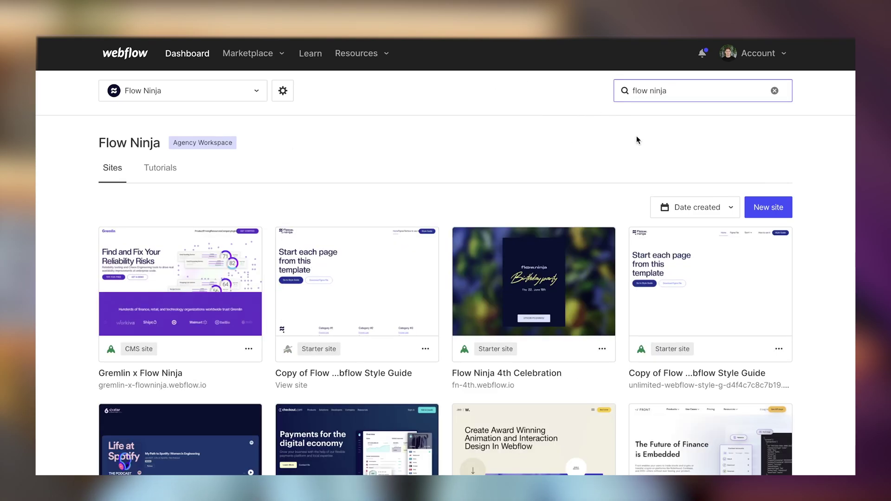
scroll(637, 139, down, 20)
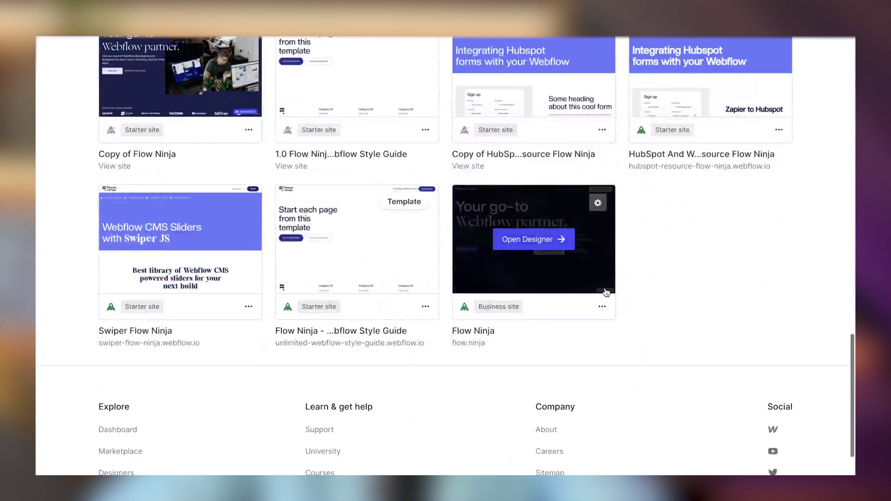
click(602, 307)
click(580, 284)
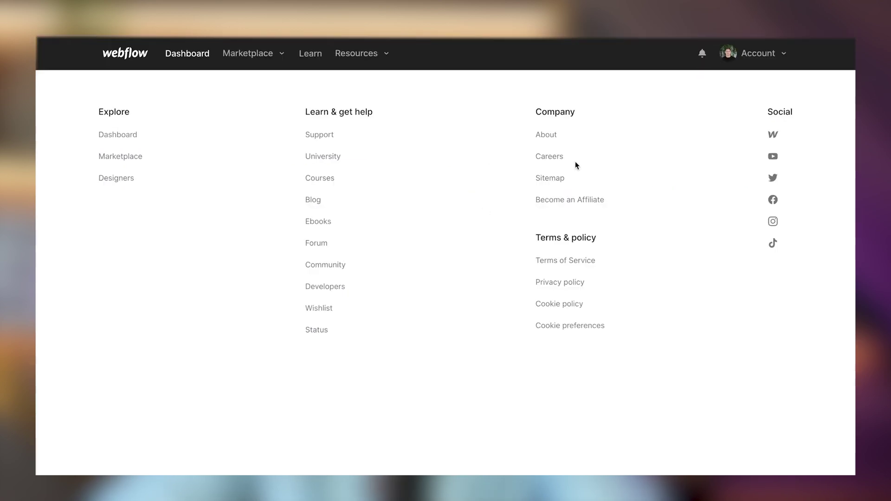
click(610, 142)
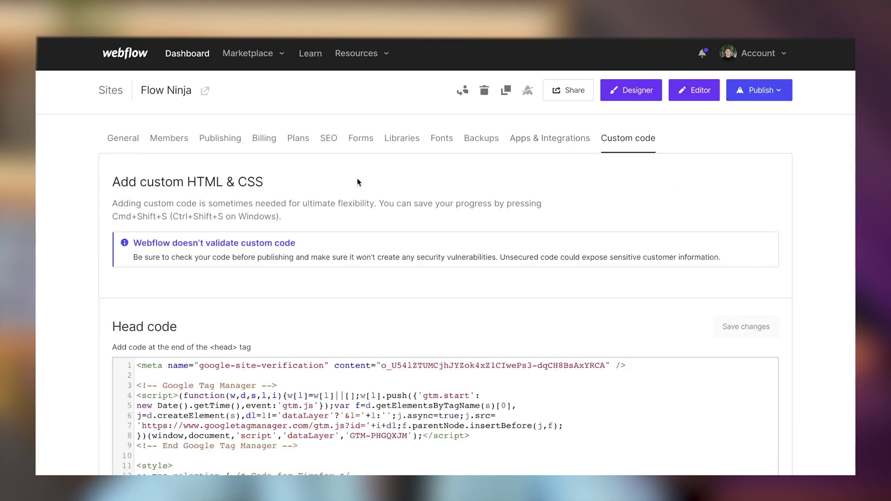
Step: Replace the old Google Analytics script in the head code with the new tracking script
scroll(219, 326, down, 2)
drag(306, 338, 125, 259)
key(ctrl+v)
key(ctrl+z)
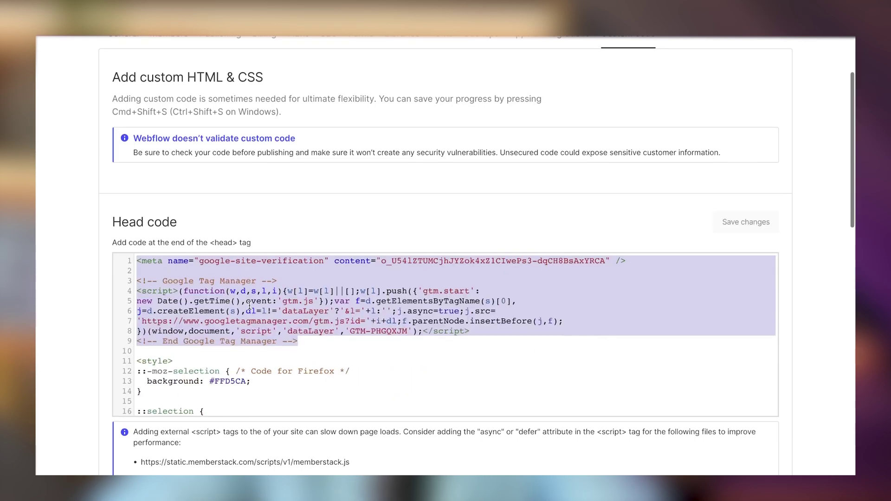
scroll(253, 368, up, 2)
scroll(247, 366, down, 15)
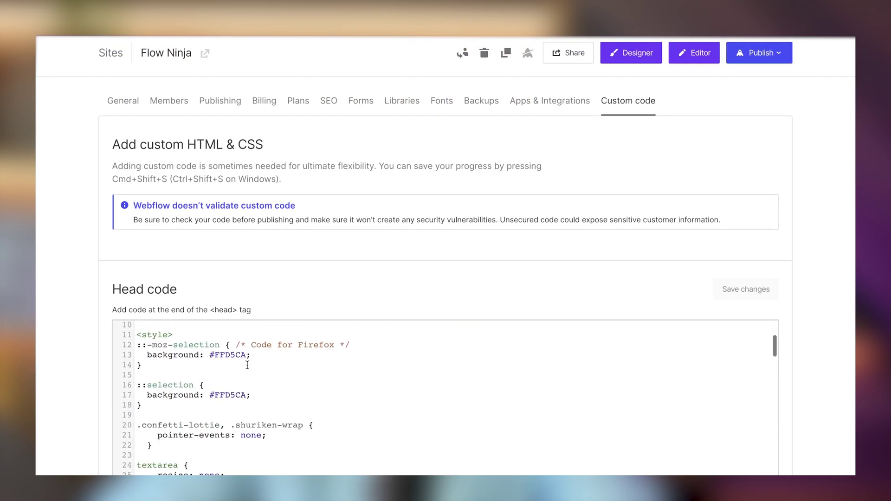
scroll(228, 313, up, 2)
click(228, 314)
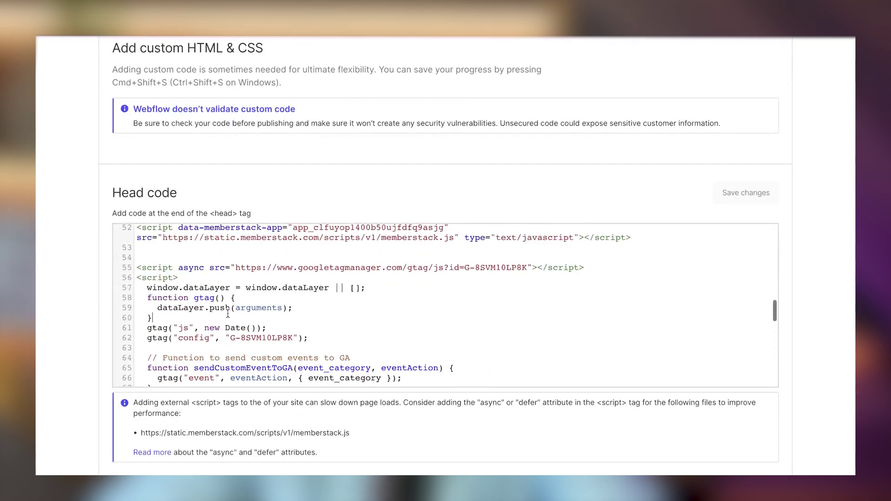
drag(135, 269, 213, 467)
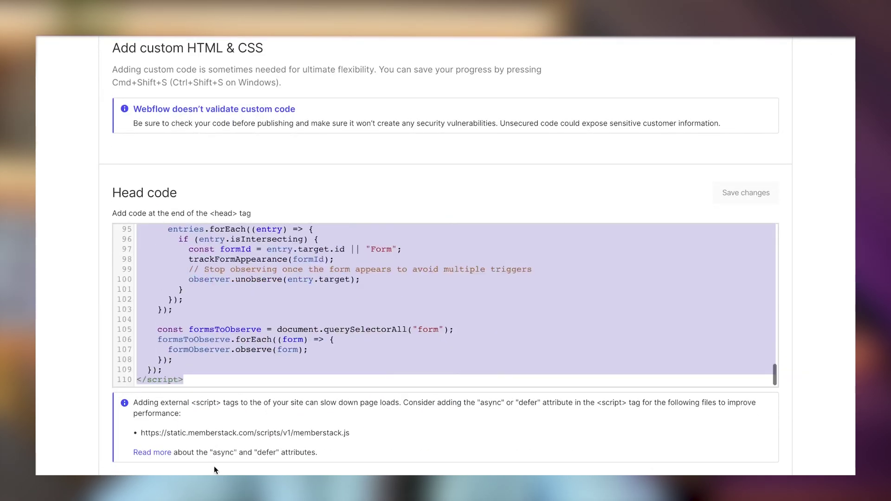
key(BackSpace)
key(super+v)
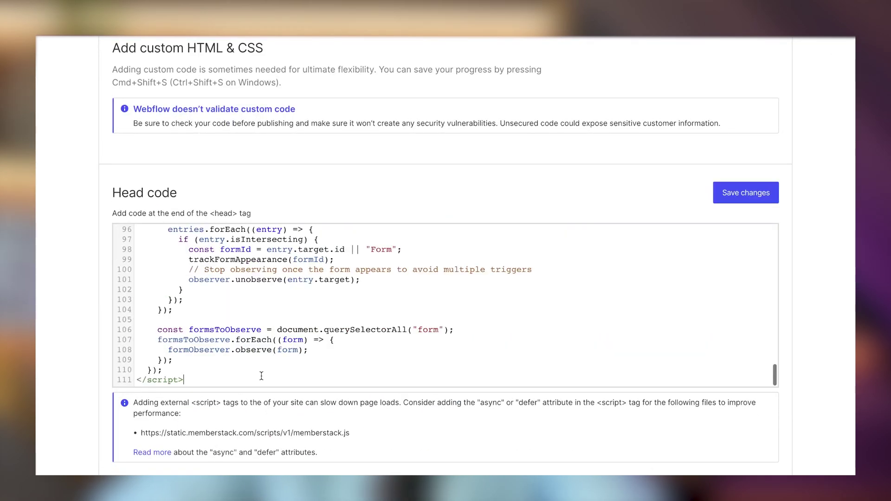
scroll(261, 375, up, 10)
scroll(261, 375, up, 5)
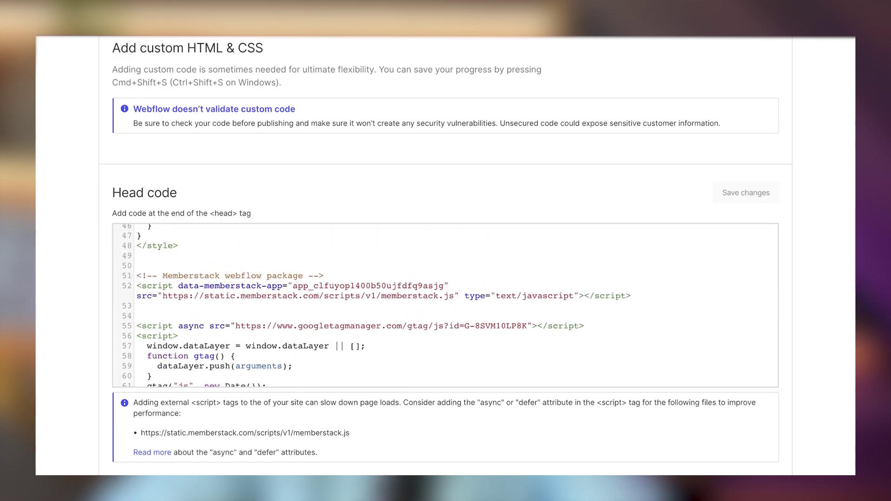
click(741, 193)
scroll(516, 185, up, 3)
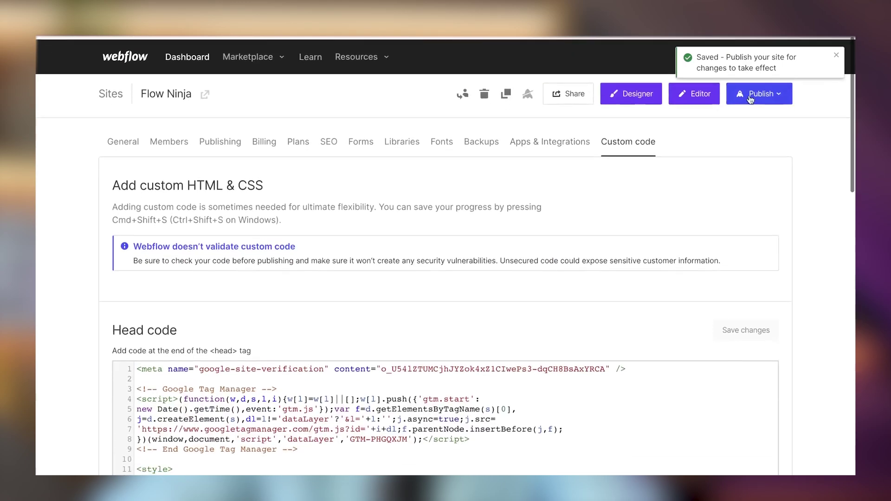
click(759, 91)
click(648, 247)
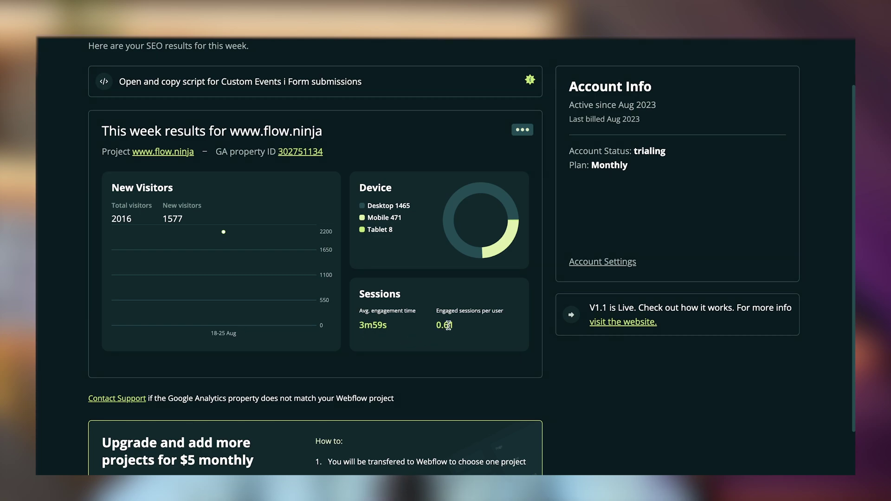
scroll(447, 335, up, 1)
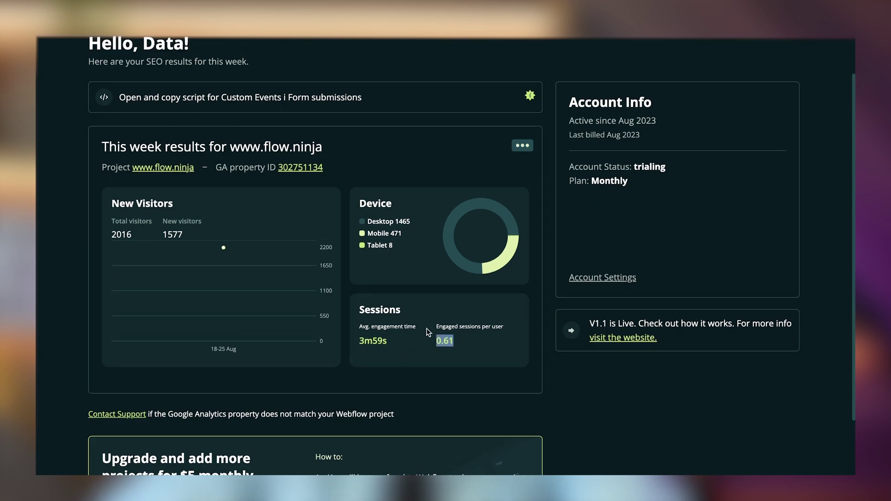
scroll(447, 336, down, 3)
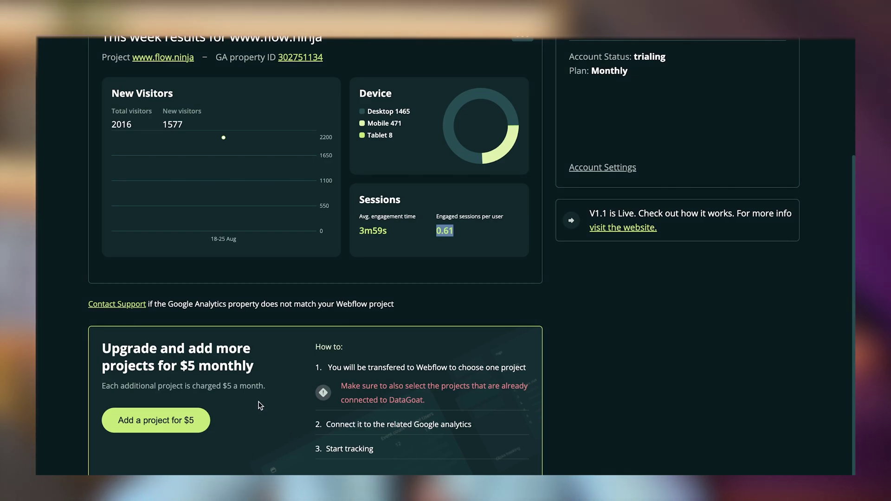
scroll(261, 405, up, 3)
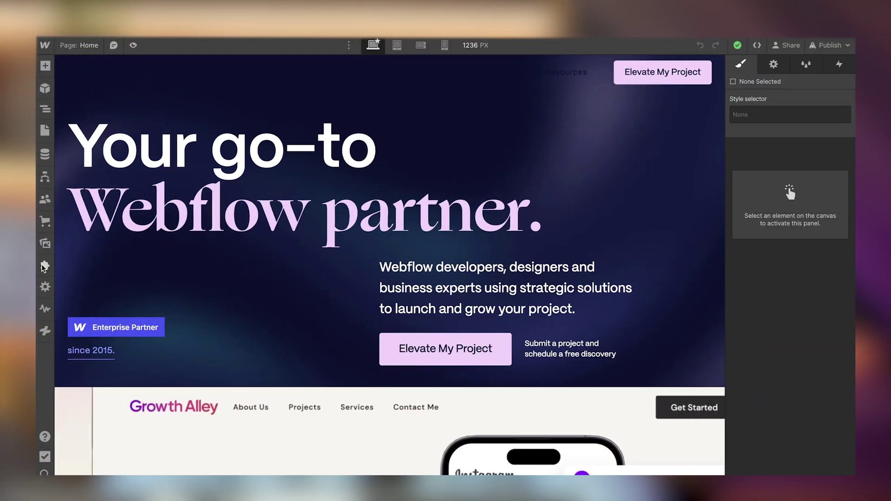
Step: Launch Data Goat from the Apps panel, log in with saved credentials, and pick Last Month
click(44, 266)
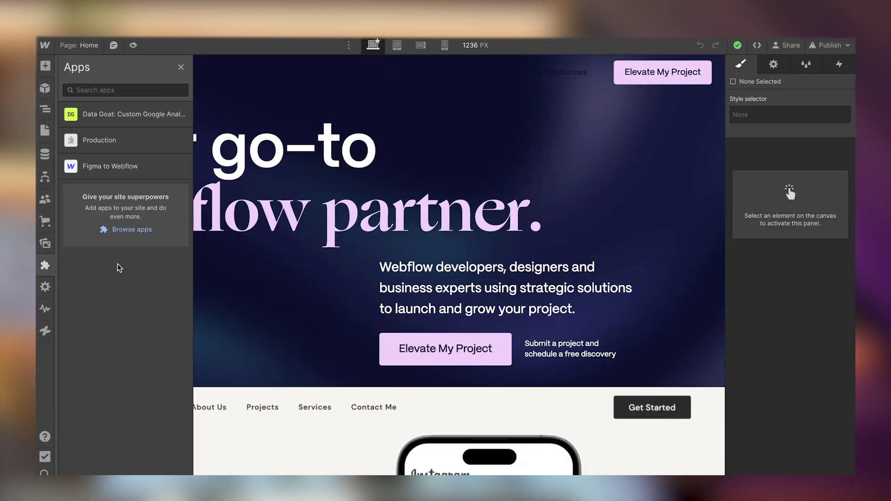
click(167, 113)
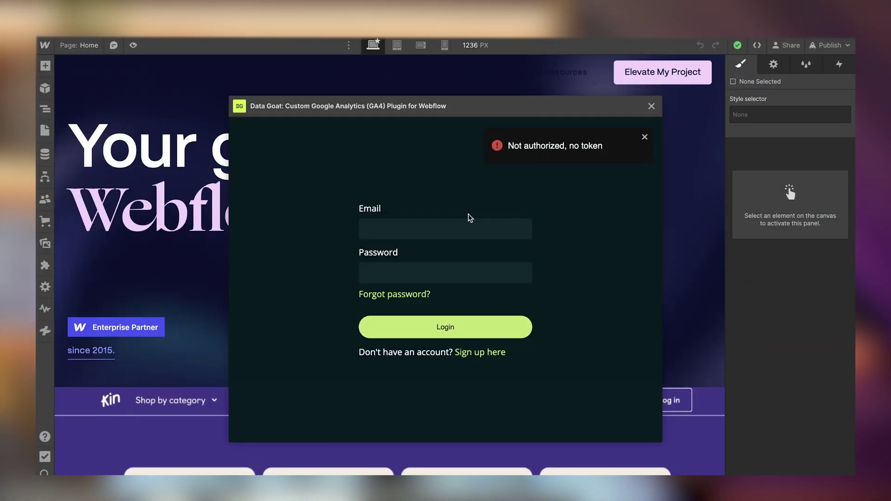
click(388, 223)
click(420, 295)
click(446, 327)
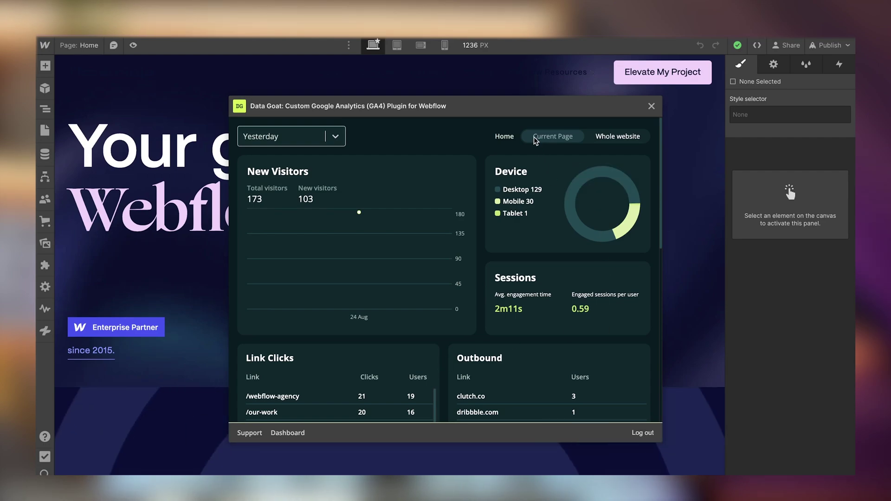
click(334, 137)
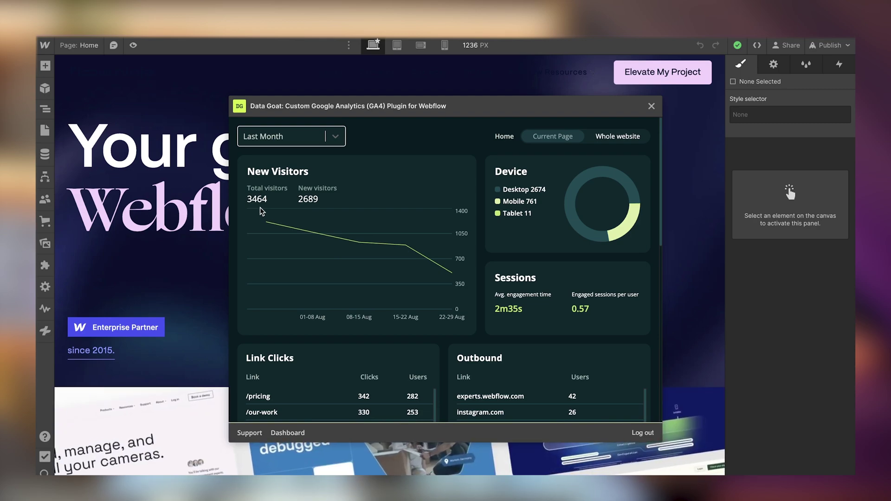
Step: Switch the DataGoat date range to Last 6 Months
mouse_move(301, 218)
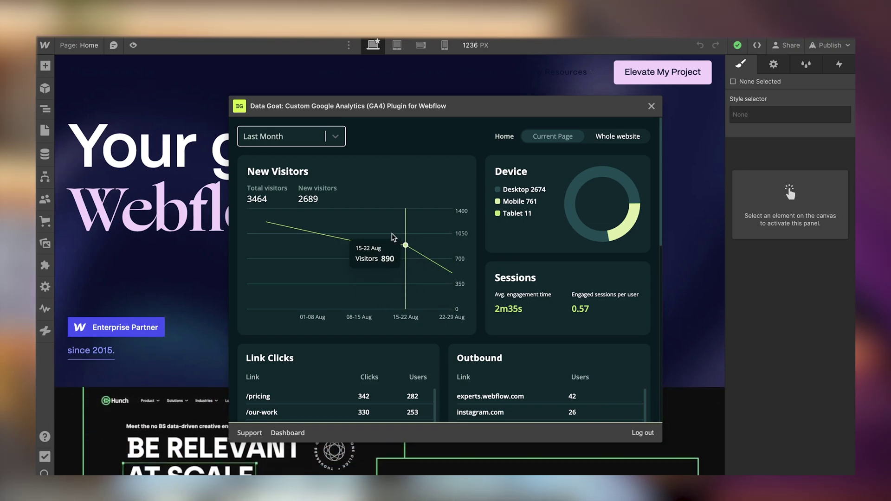
click(292, 134)
click(269, 225)
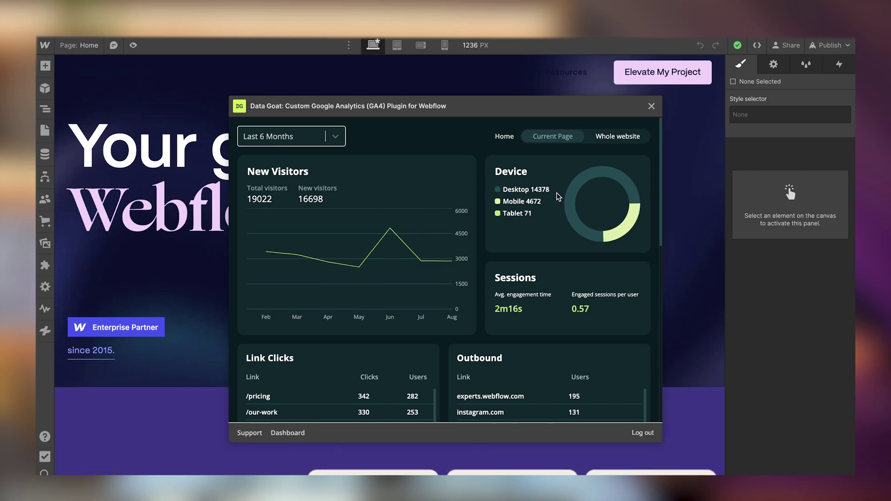
Step: Check the Device legend and highlight the Tablet visitor count of 71
mouse_move(569, 199)
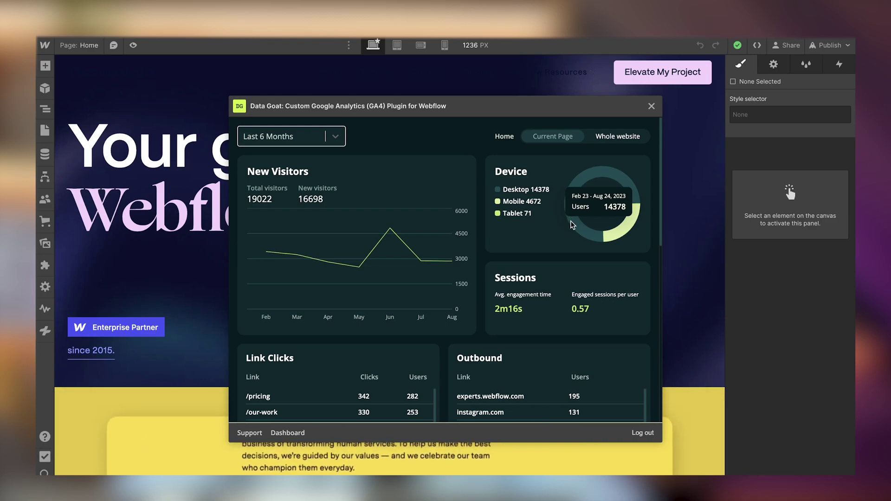
mouse_move(605, 238)
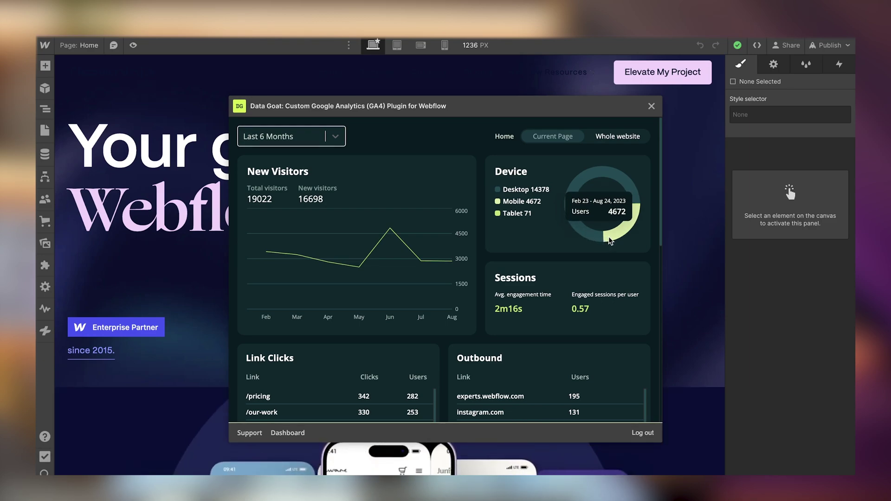
double_click(529, 215)
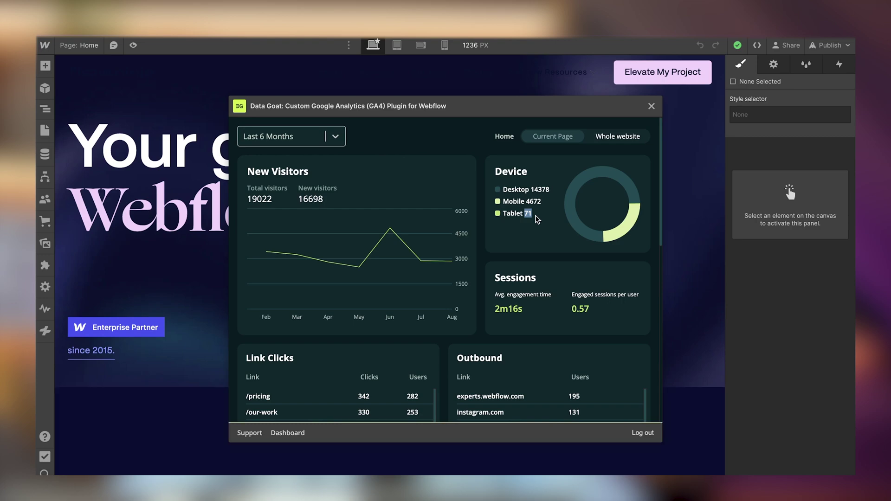
mouse_move(637, 208)
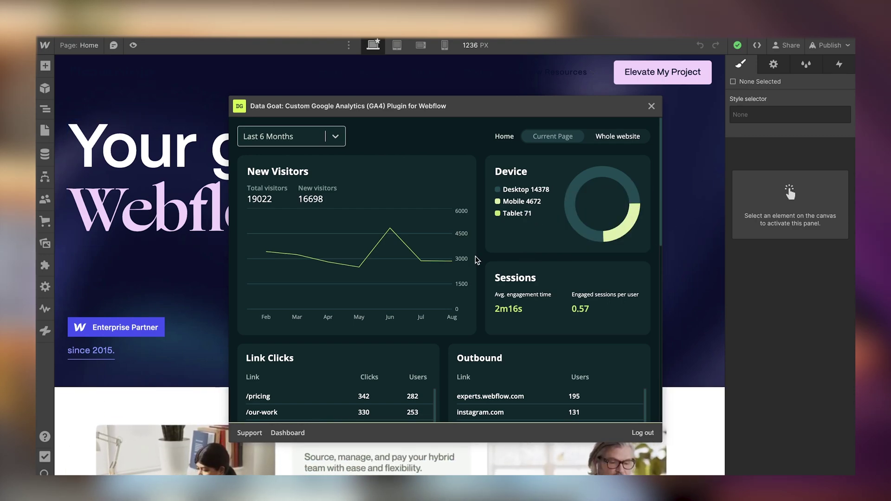
Step: Scroll the Home page stats through Link Clicks, Outbound, Form Submissions, Channels and Mediums, then back up
scroll(503, 268, down, 3)
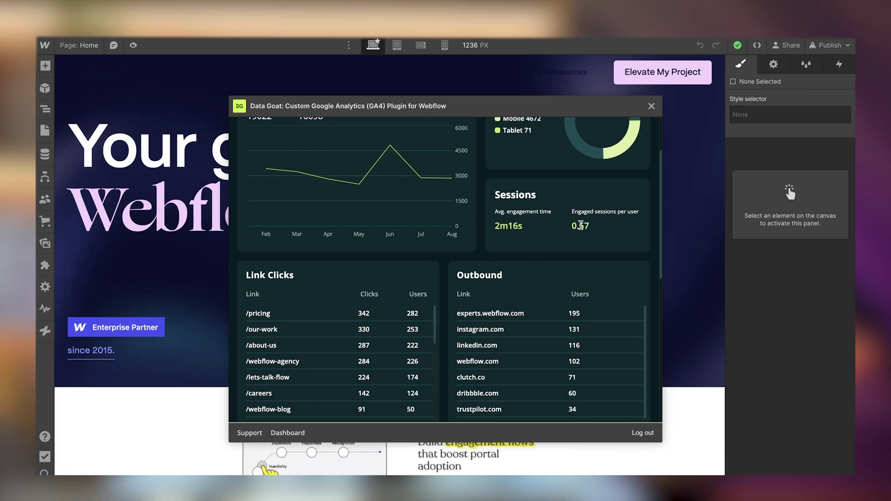
scroll(449, 232, down, 4)
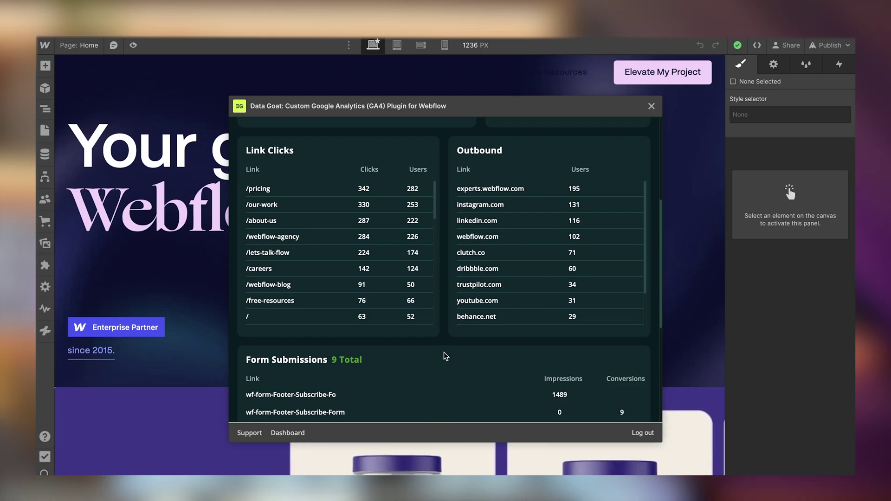
scroll(443, 352, down, 3)
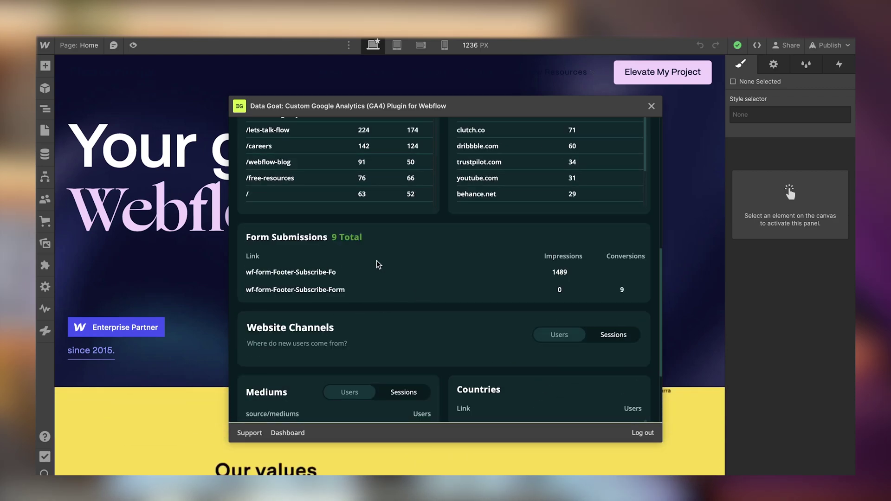
scroll(306, 301, down, 1)
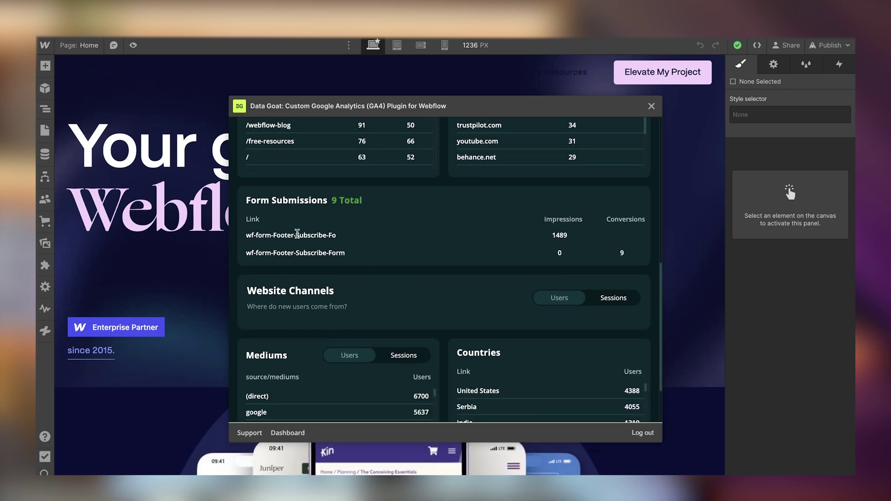
scroll(382, 240, down, 3)
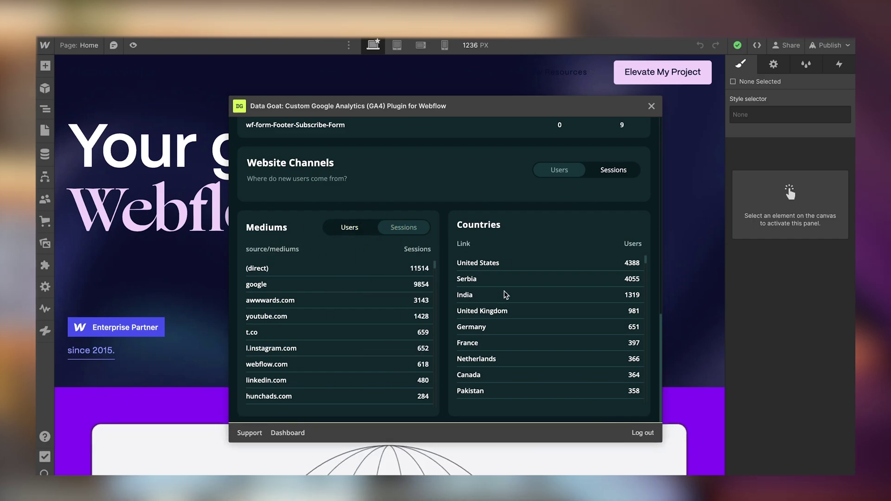
scroll(506, 296, up, 1)
scroll(447, 283, down, 1)
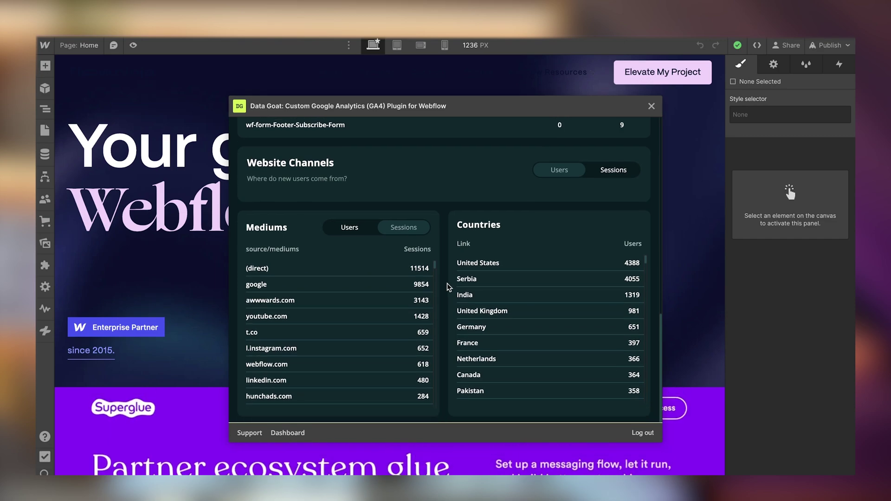
scroll(447, 254, up, 15)
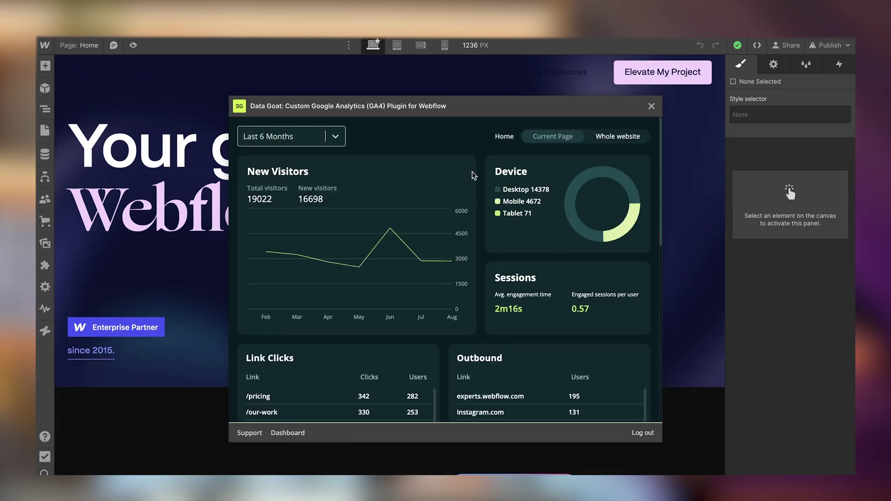
Step: Switch DataGoat to Whole website stats and start browsing the site-wide tables
click(617, 137)
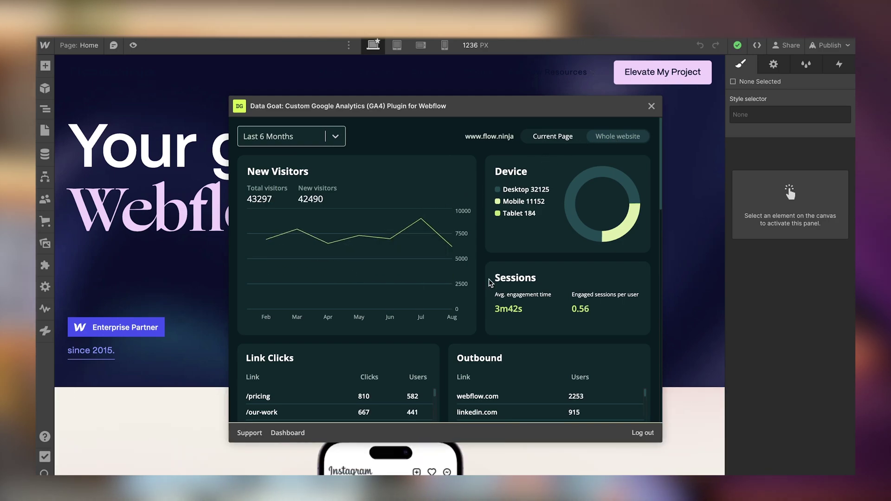
scroll(441, 358, down, 5)
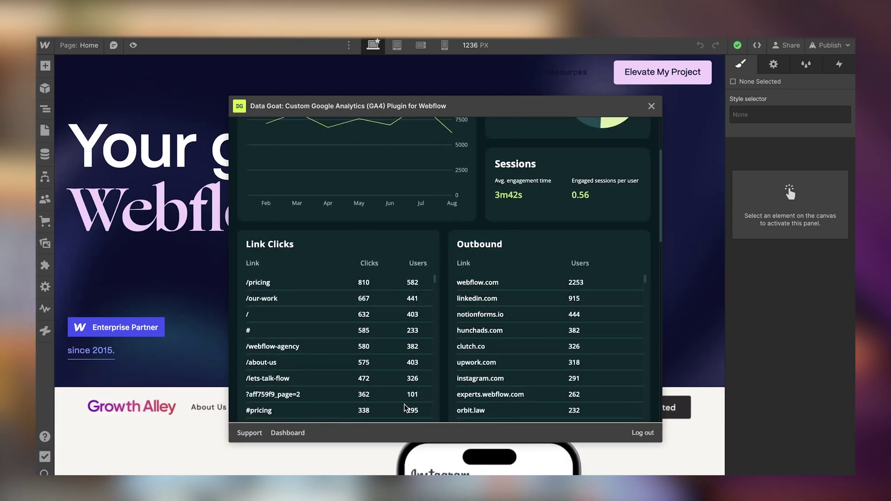
scroll(464, 279, down, 10)
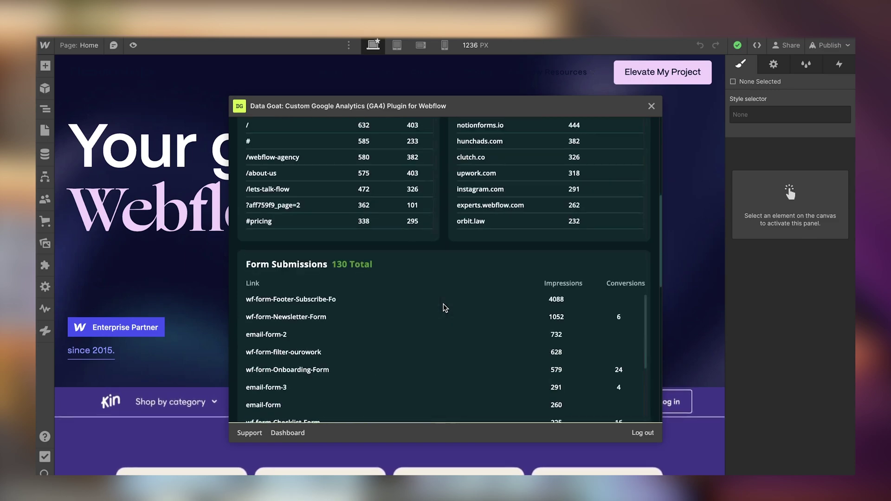
scroll(466, 256, down, 1)
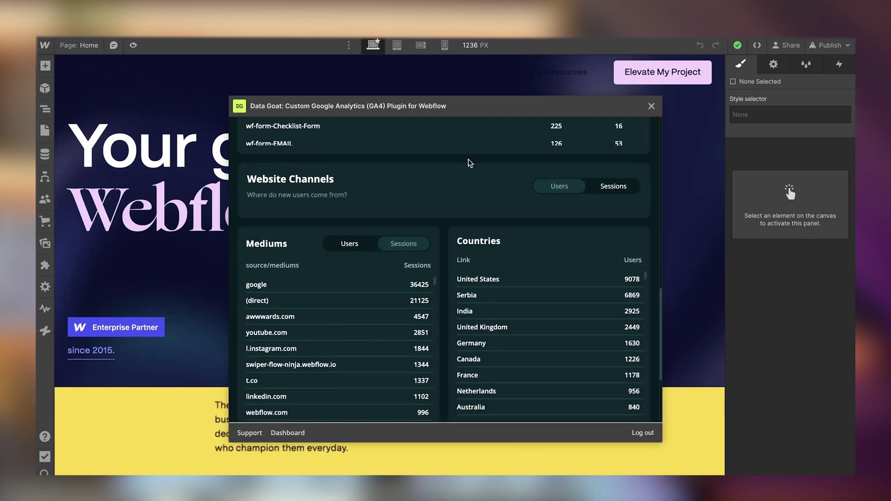
scroll(434, 195, up, 3)
Step: Scroll down to the Page Ranking table, topped by /our-work with 3999 users
scroll(440, 232, down, 6)
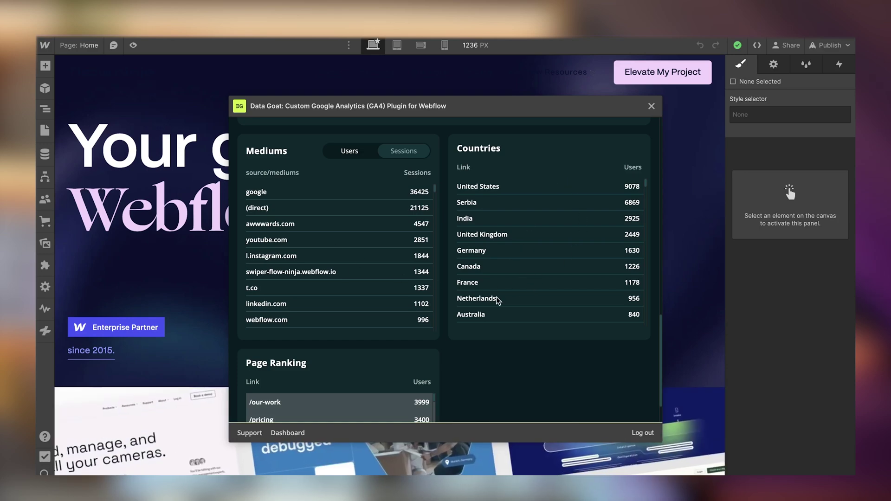
scroll(496, 296, down, 4)
scroll(427, 357, down, 5)
scroll(345, 310, down, 2)
scroll(345, 313, up, 2)
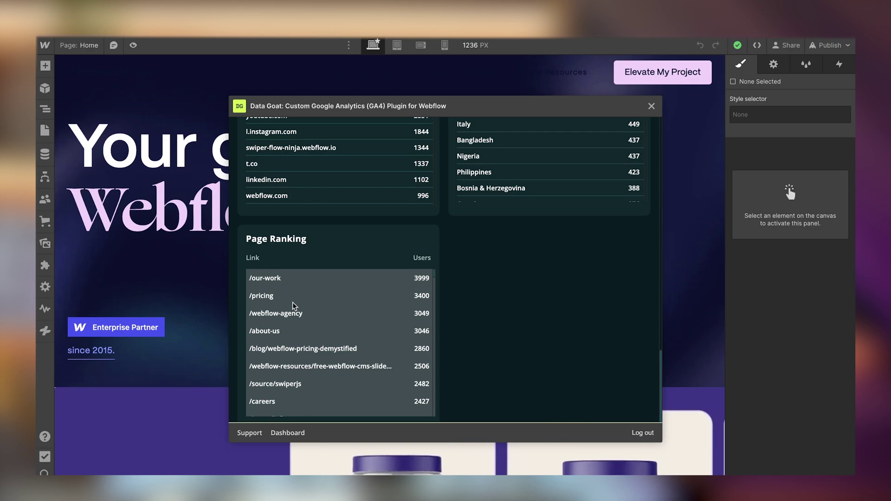
scroll(293, 305, up, 3)
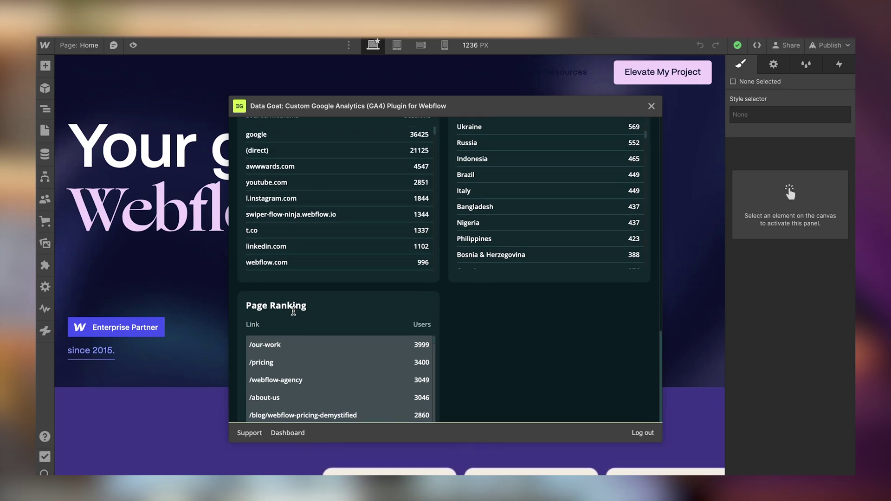
scroll(298, 311, down, 3)
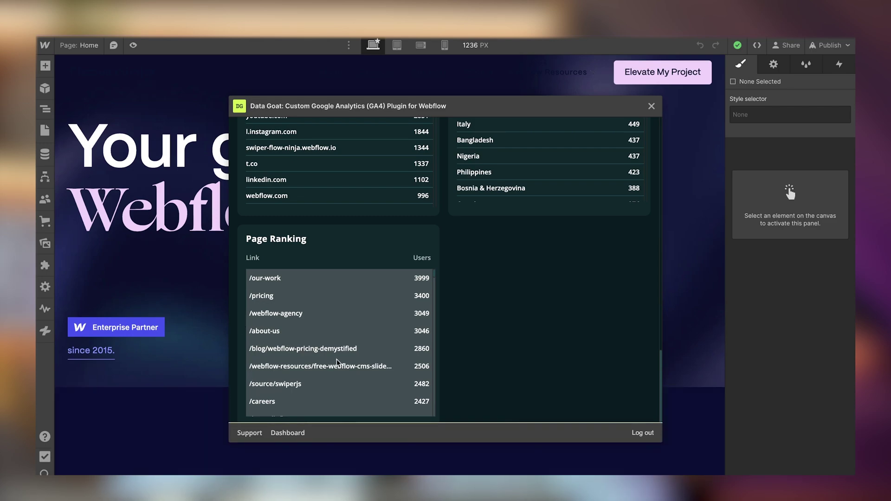
scroll(336, 360, down, 5)
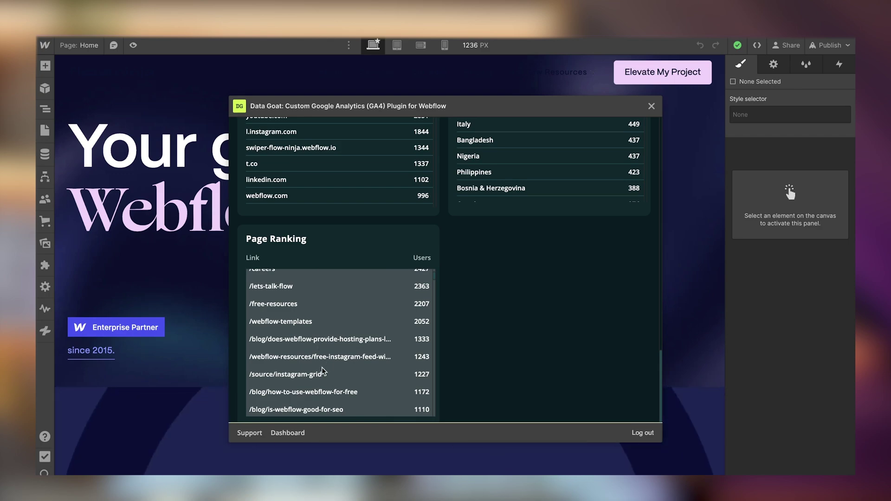
scroll(321, 367, down, 8)
scroll(321, 367, up, 15)
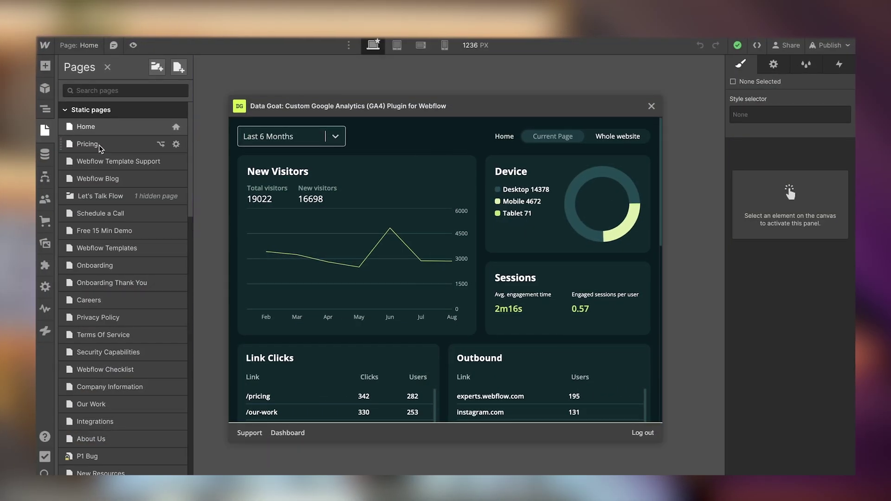
Step: Open the Webflow Blog page via Pricing and set DataGoat's date range to Last 7 days
click(89, 144)
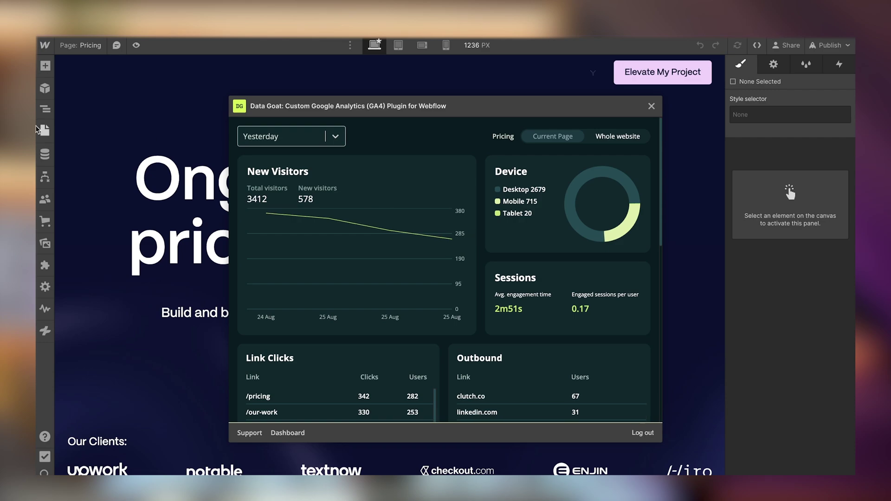
click(53, 130)
click(117, 183)
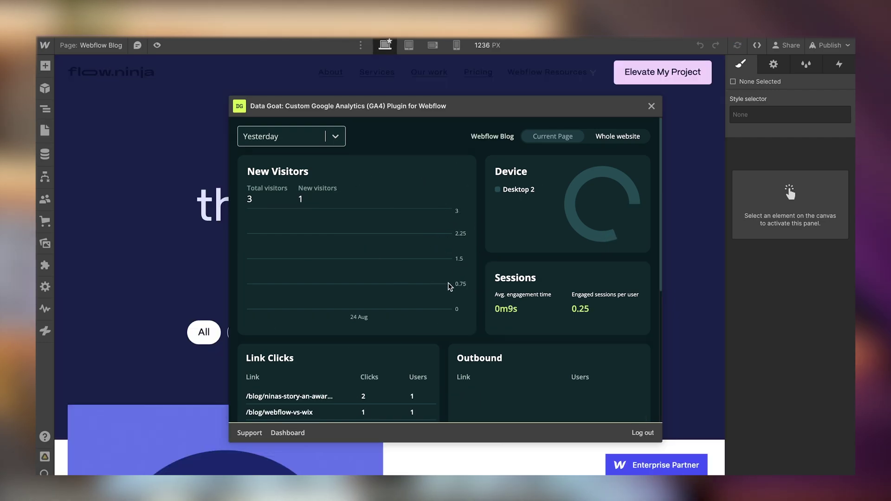
click(322, 137)
click(274, 183)
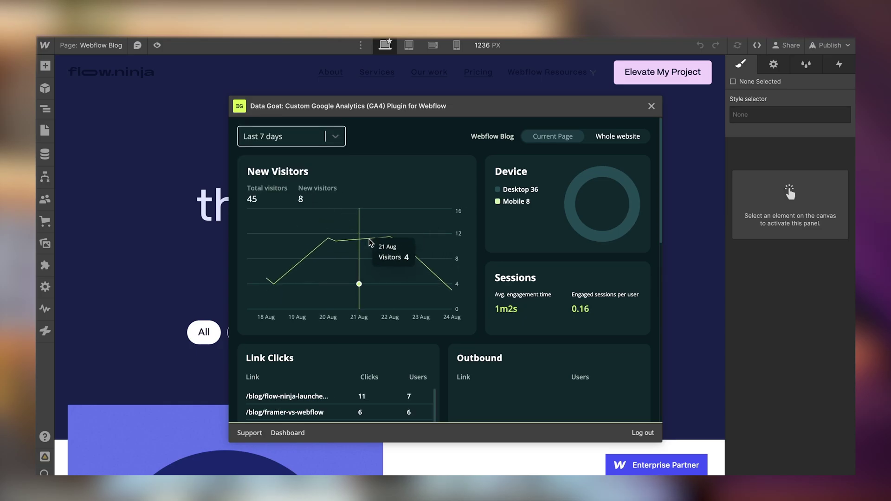